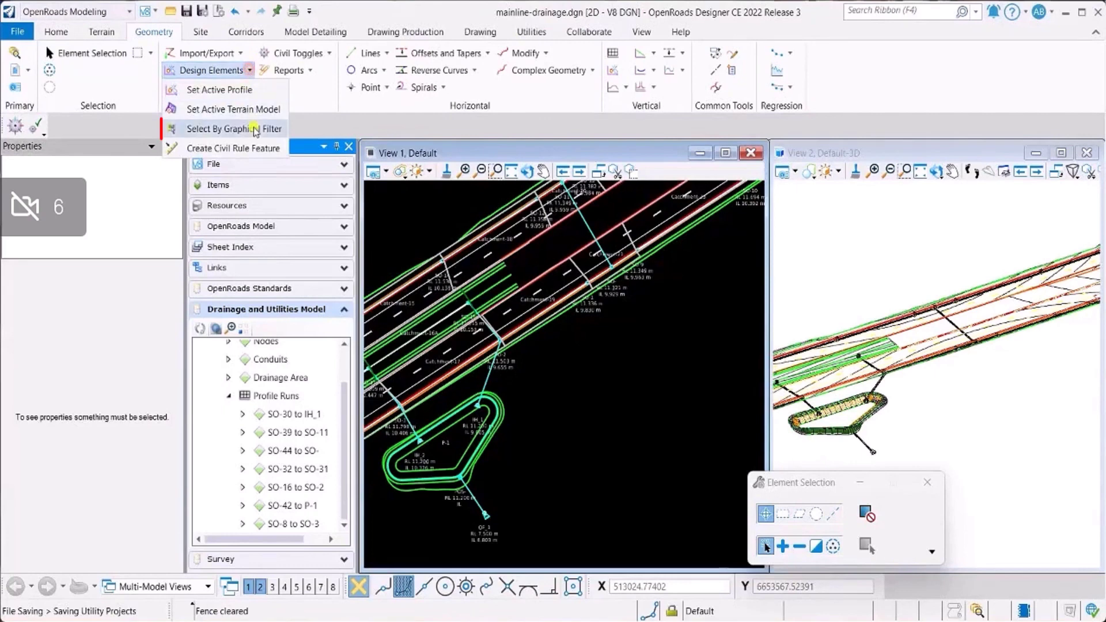
# Create a new filter under the mainline-drainage Filters in the Terrain Filter Manager, opened from Select By Graphical Filter.
pyautogui.click(254, 130)
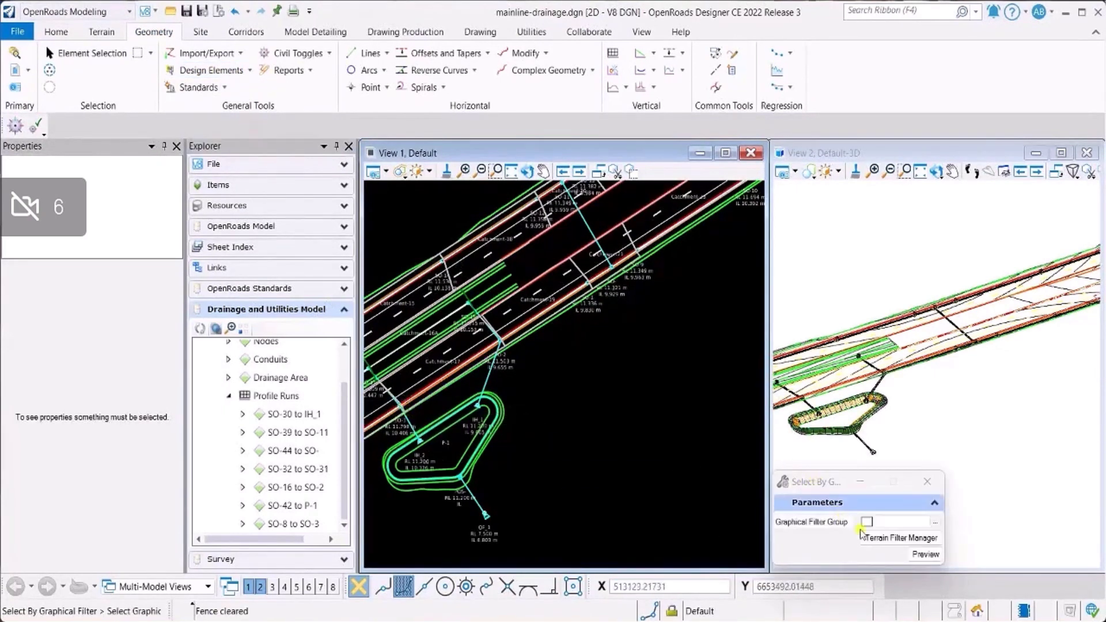
pyautogui.click(899, 540)
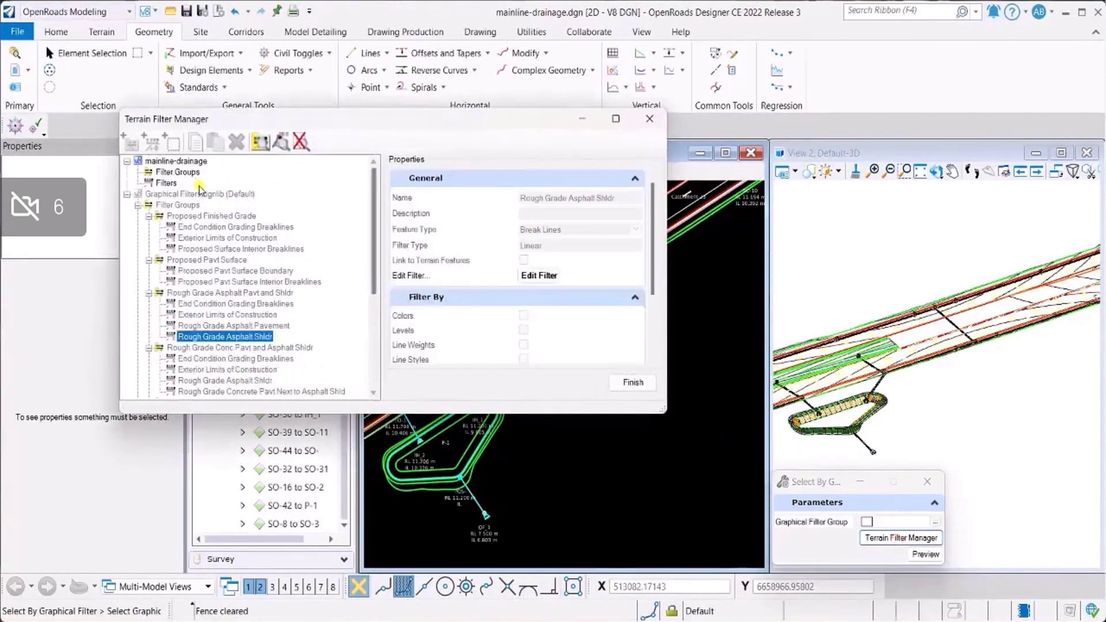
pyautogui.rightClick(174, 183)
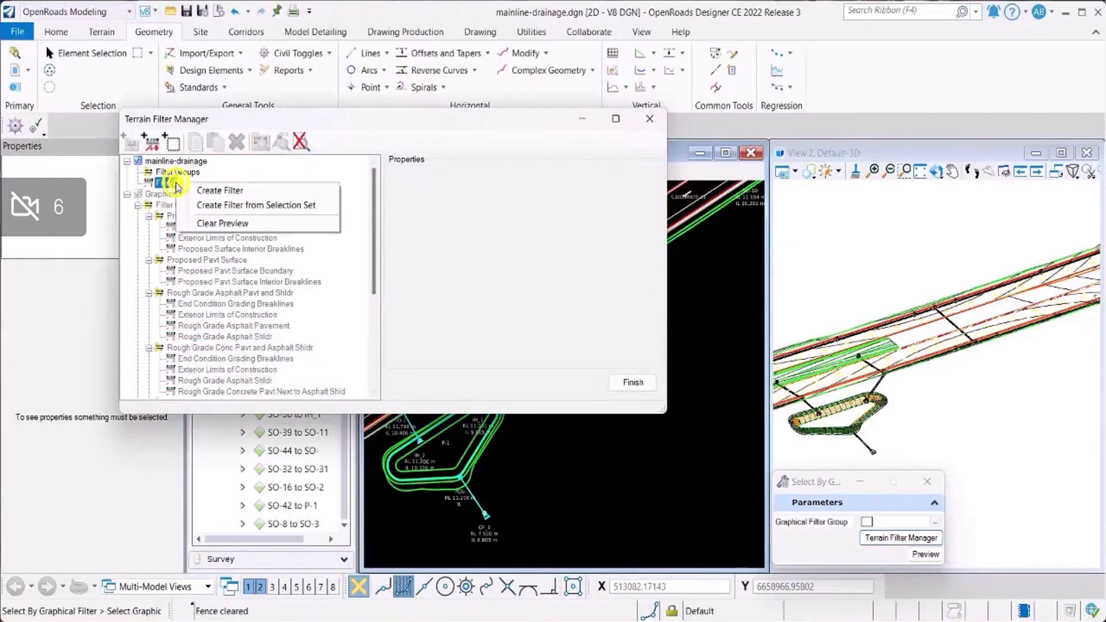
pyautogui.click(215, 191)
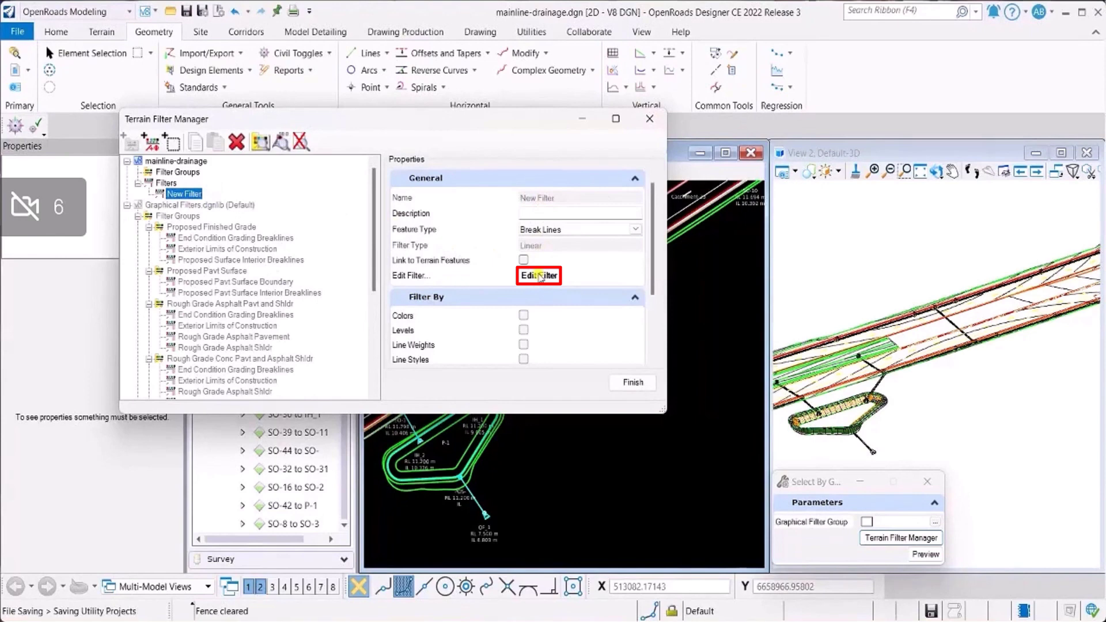
# Edit the new filter to include the civil feature Linear\Miscellaneous\Util_Profile_Run.
pyautogui.click(539, 276)
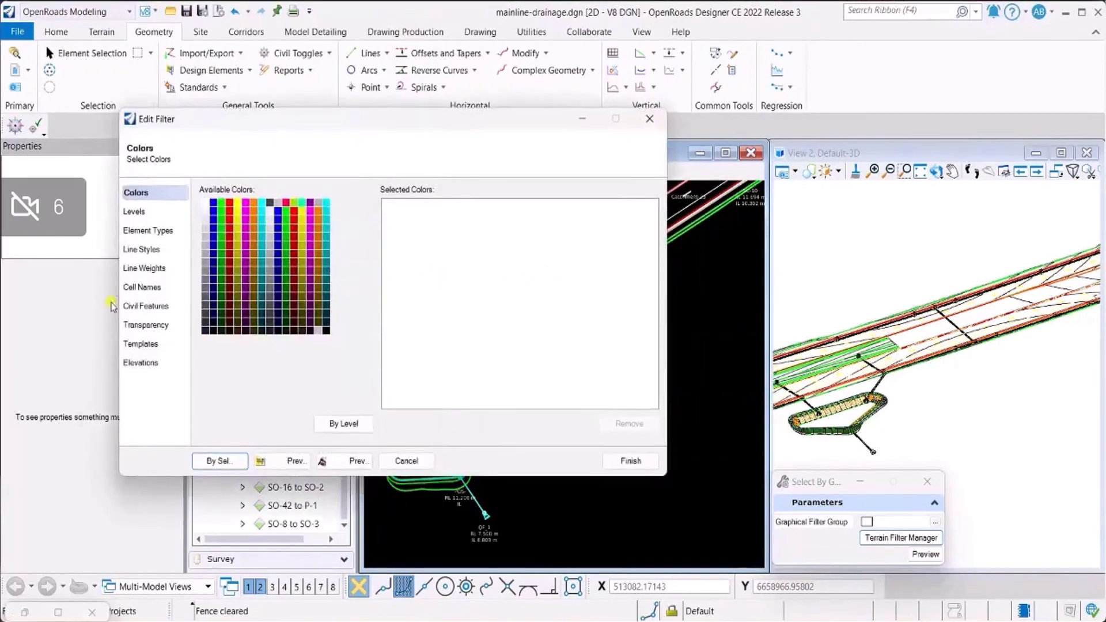
pyautogui.click(149, 307)
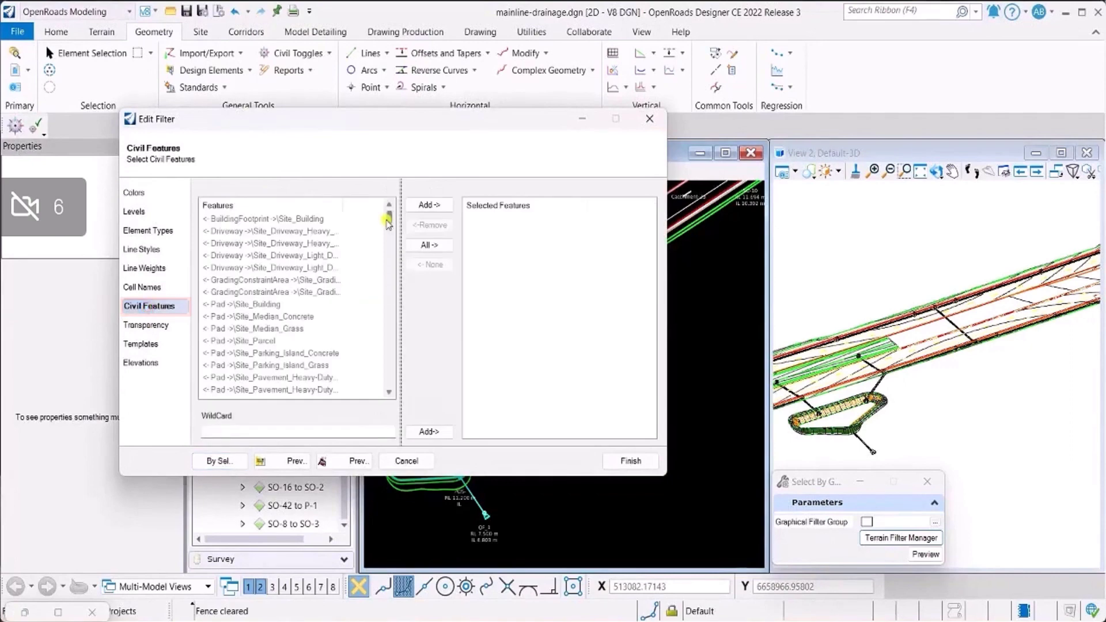
pyautogui.scroll(-10, 390, 220)
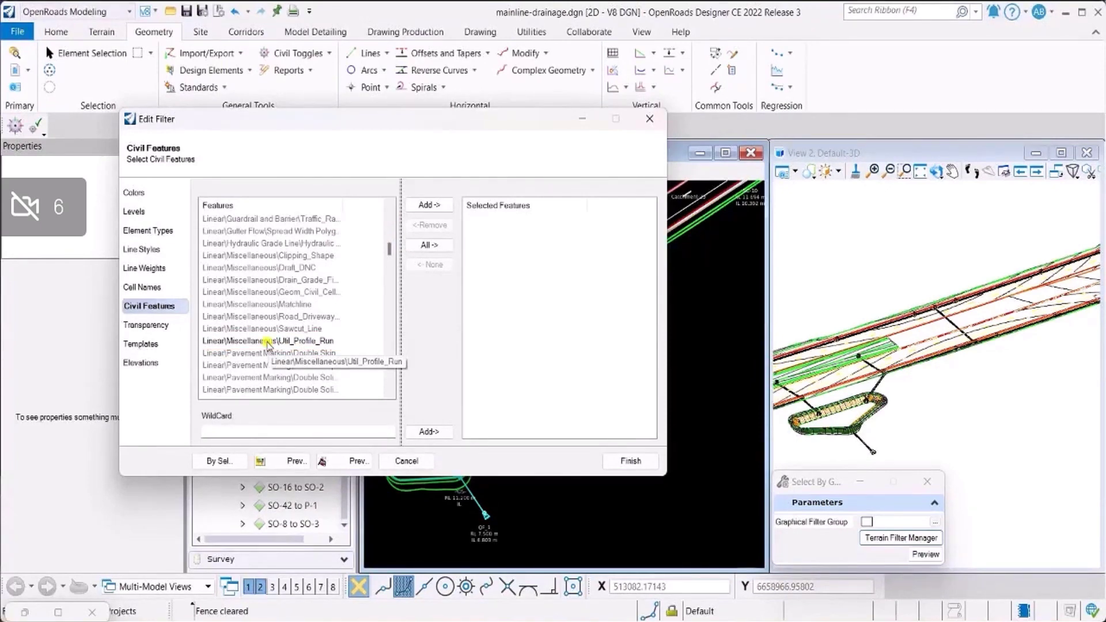
pyautogui.click(268, 341)
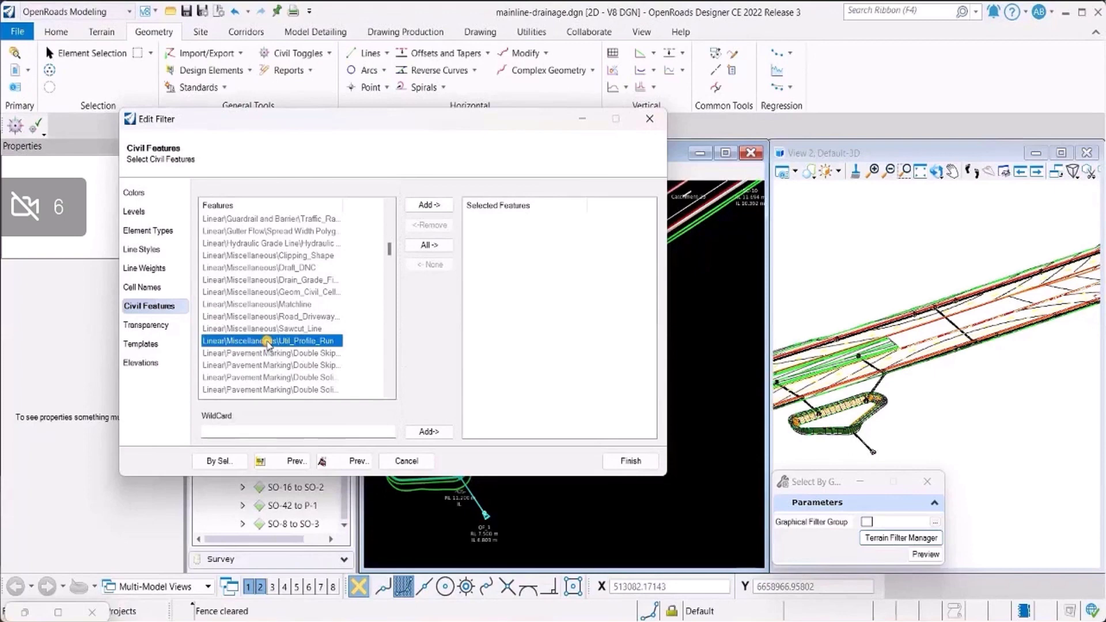
pyautogui.click(428, 205)
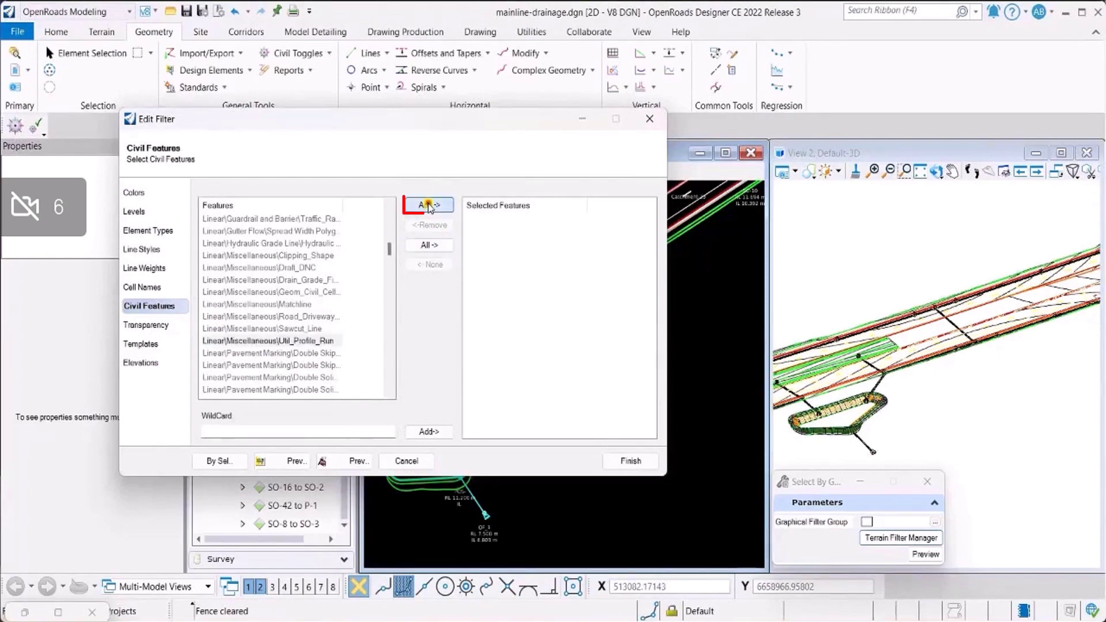
pyautogui.click(631, 461)
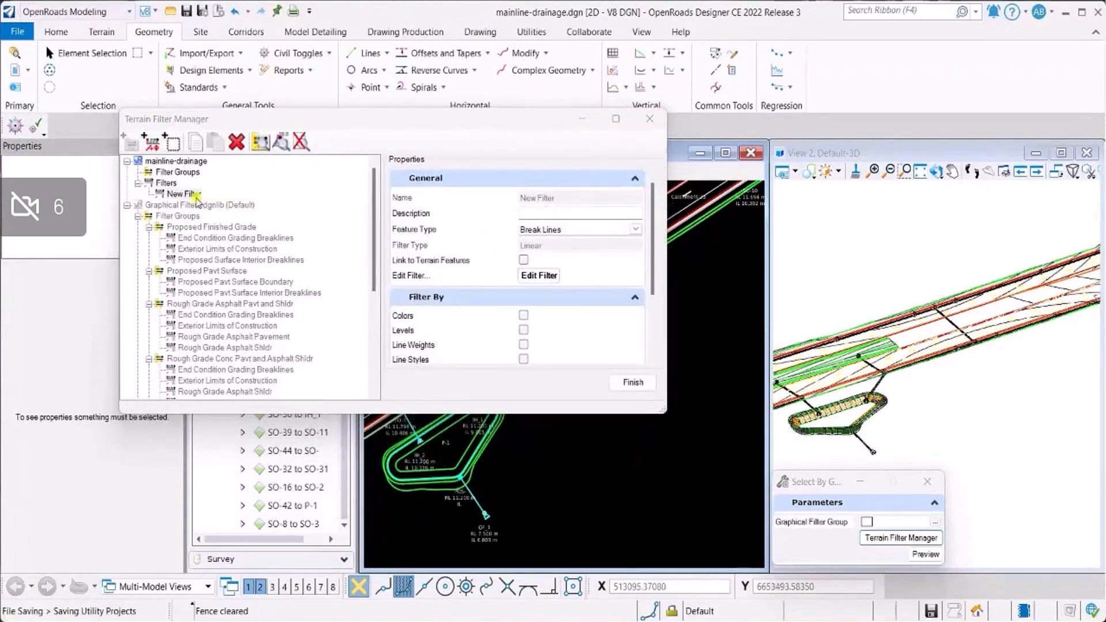
# Rename the new filter to Utility Profiles and finish the Terrain Filter Manager.
pyautogui.rightClick(195, 196)
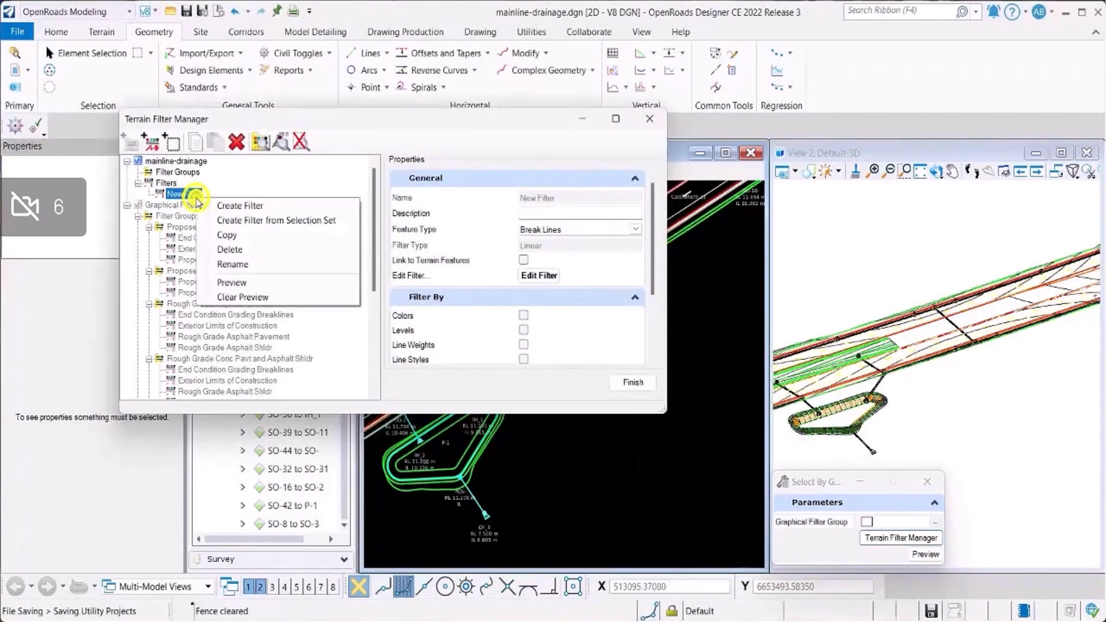
pyautogui.click(231, 265)
pyautogui.write('Utility Profiles')
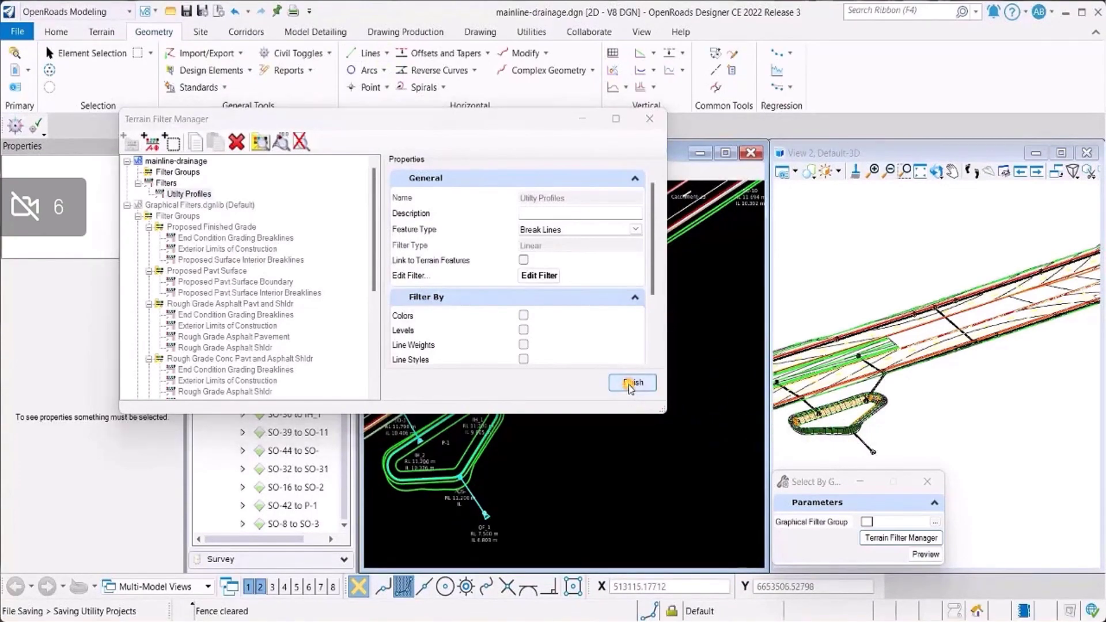
pyautogui.click(629, 384)
# Select all the utility profile runs in the plan view by graphical filter, using the active DGN's Utility Profiles filter.
pyautogui.click(250, 71)
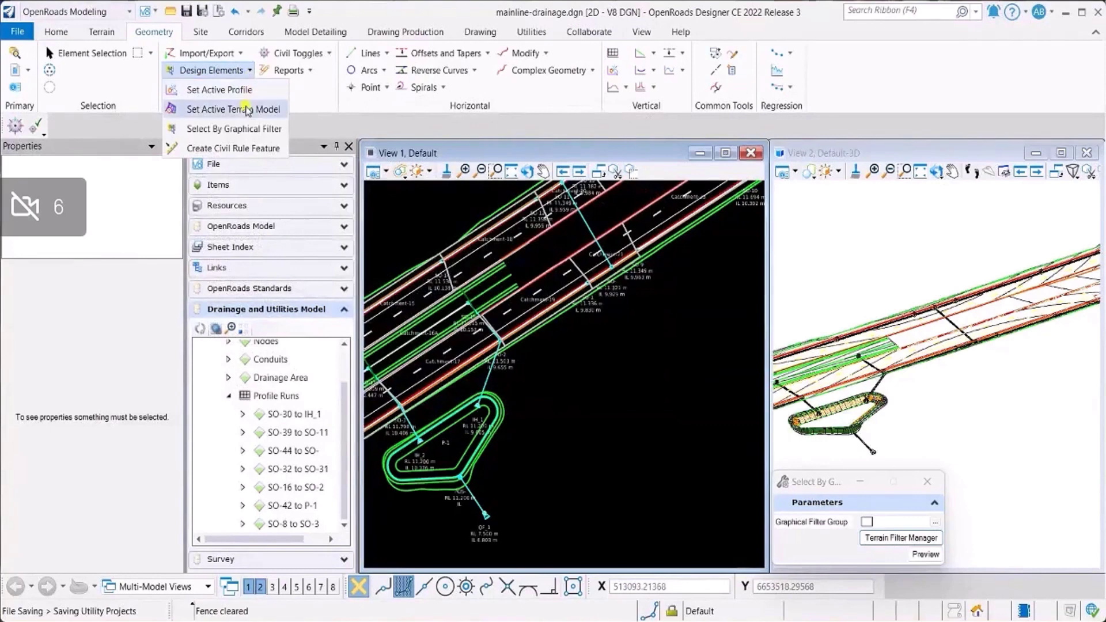
pyautogui.click(246, 129)
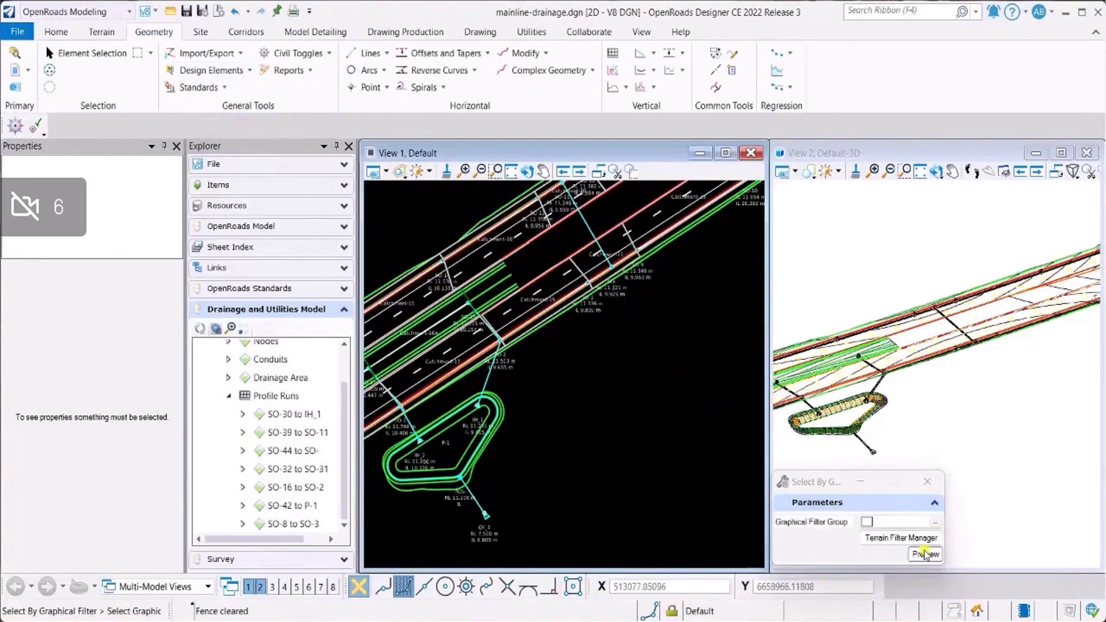
pyautogui.click(935, 522)
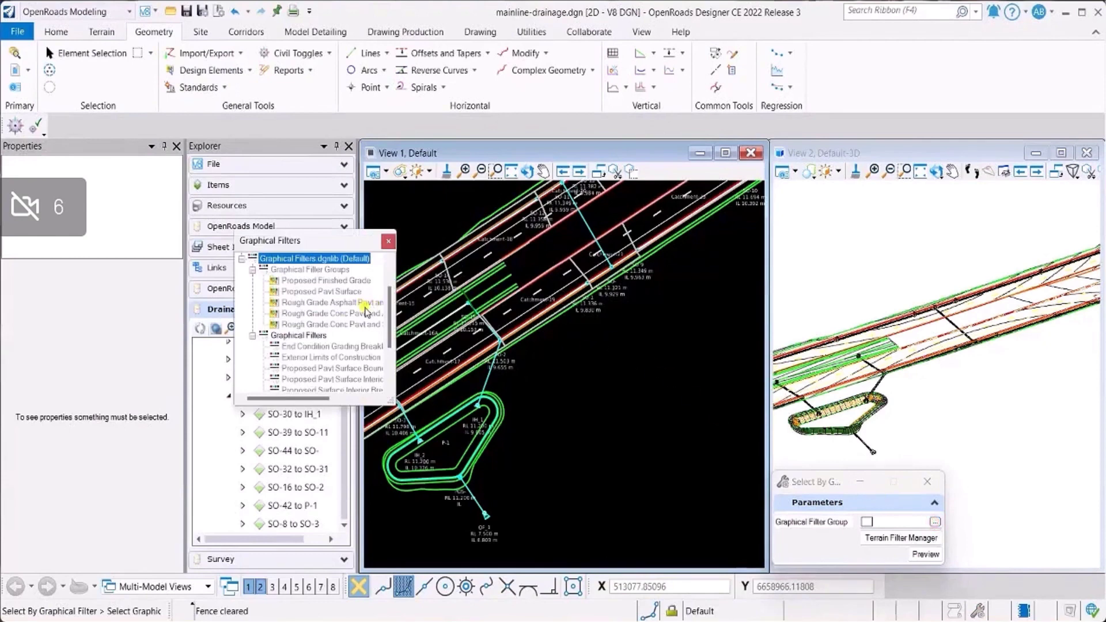
pyautogui.moveTo(331, 242); pyautogui.dragTo(423, 239)
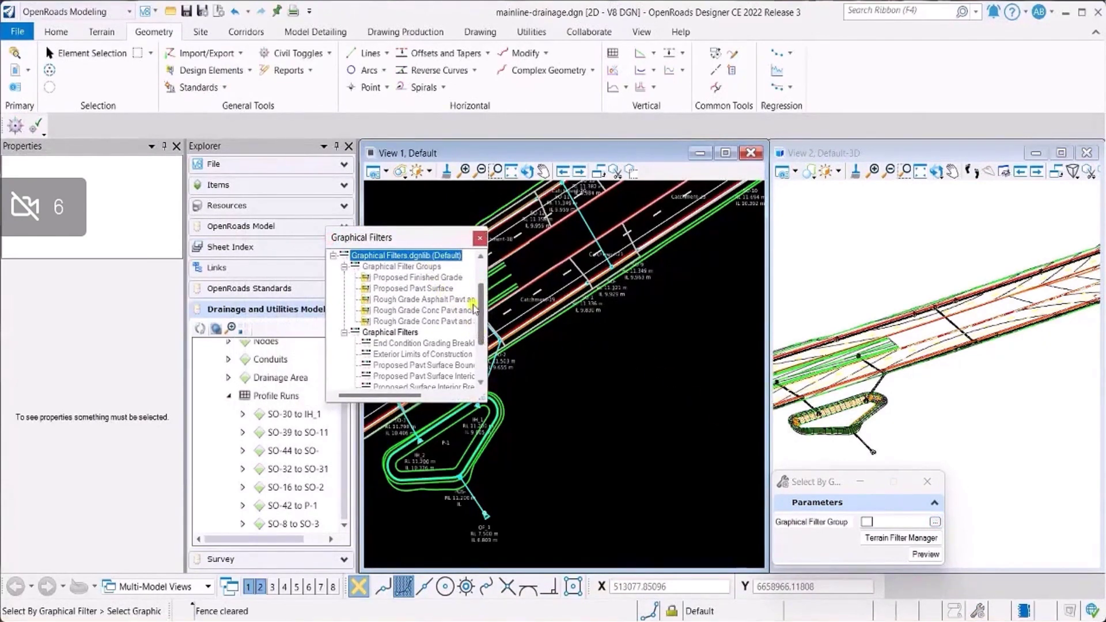
pyautogui.scroll(3, 481, 309)
pyautogui.doubleClick(404, 291)
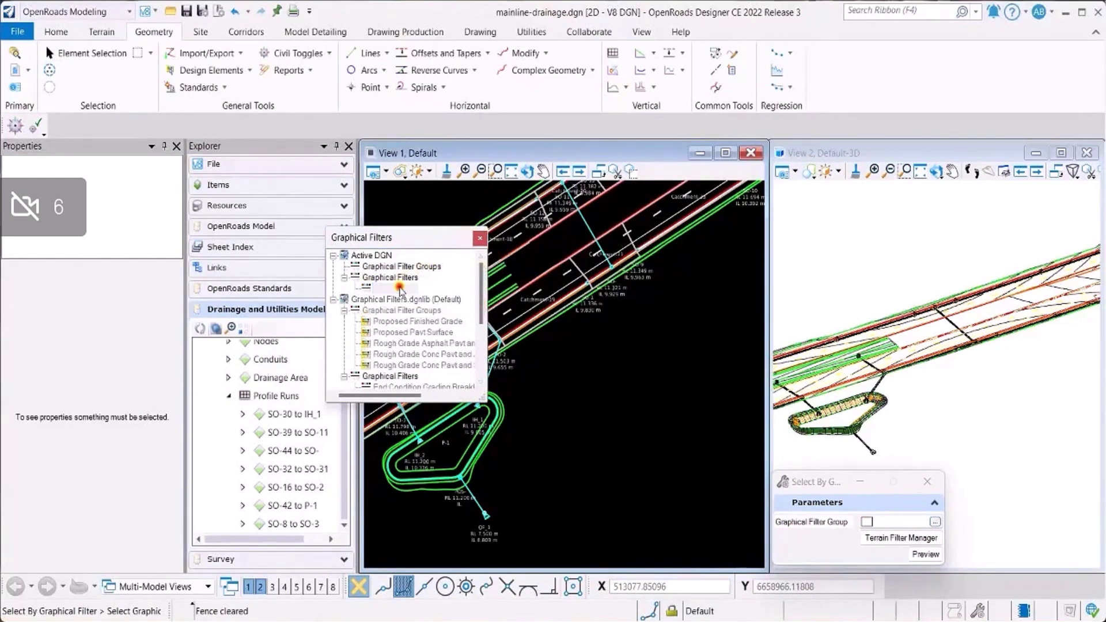
pyautogui.click(558, 413)
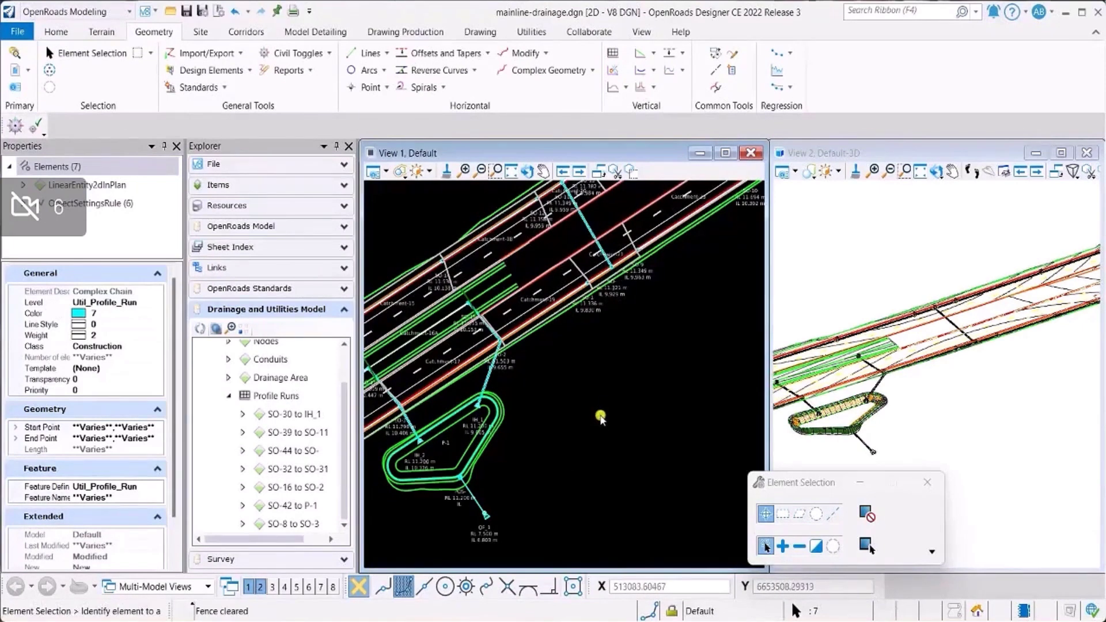
# Open View 4, position it over the 3D view and enlarge it.
pyautogui.click(285, 588)
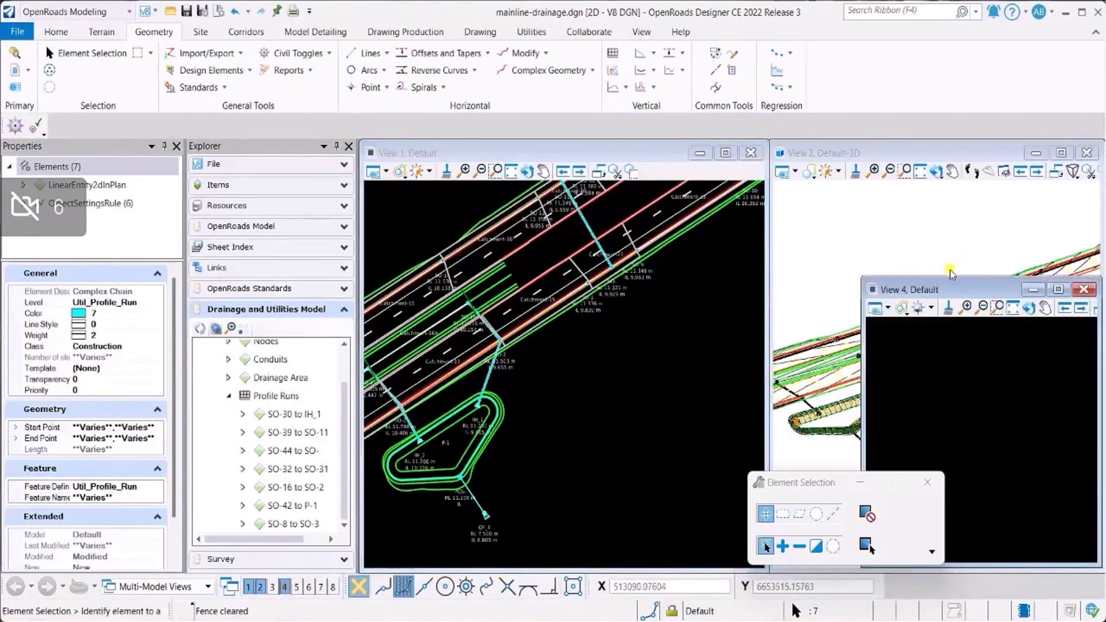
pyautogui.moveTo(947, 291); pyautogui.dragTo(871, 208)
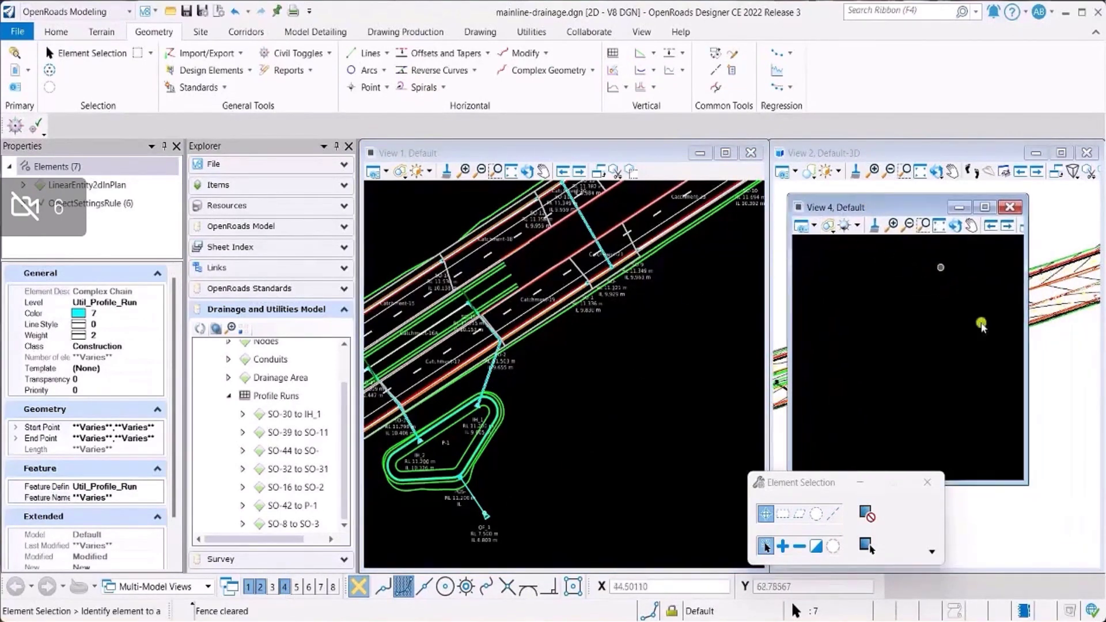
pyautogui.moveTo(1021, 481); pyautogui.dragTo(1065, 524)
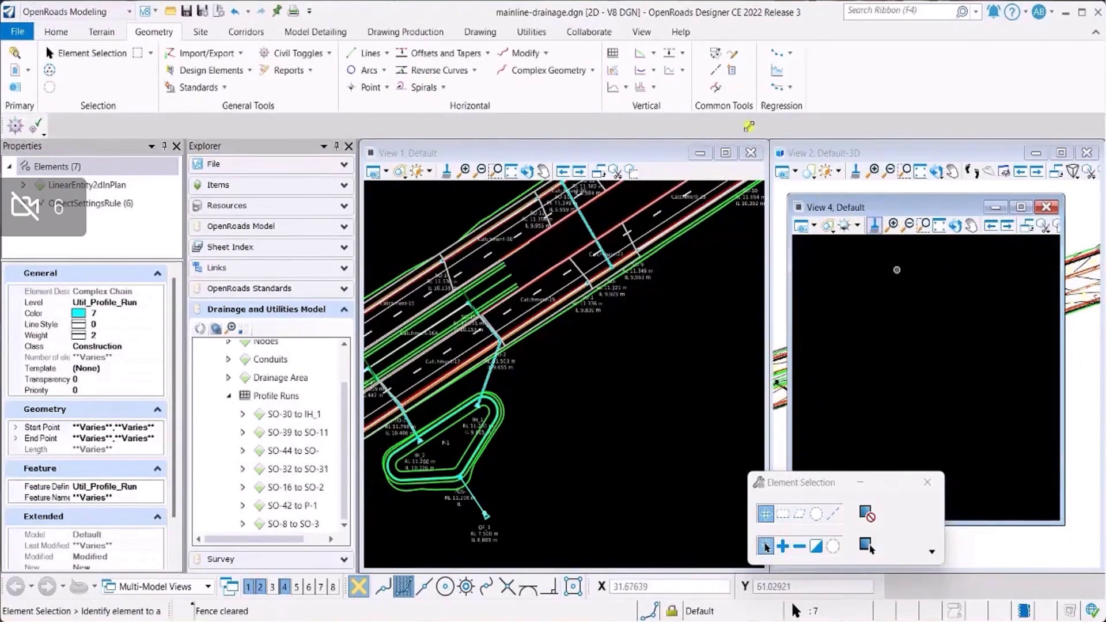
# Set up a Civil Profile named boundary with drawing seed A1_DU PROFILE_FRAME_ANNOTATION and Use Terrains enabled.
pyautogui.click(408, 32)
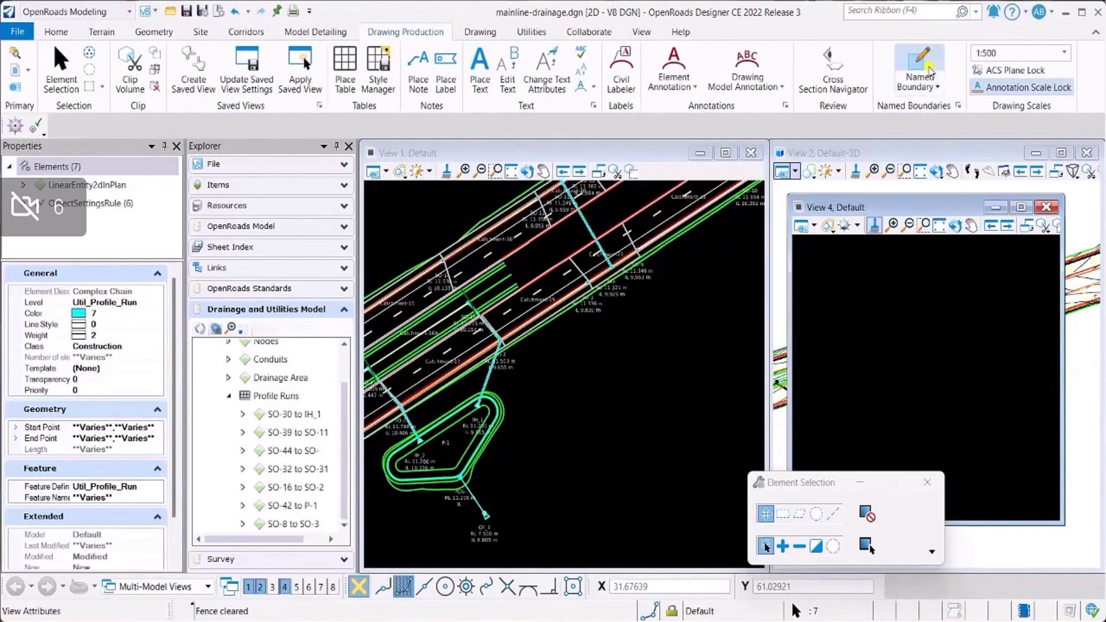
pyautogui.click(929, 70)
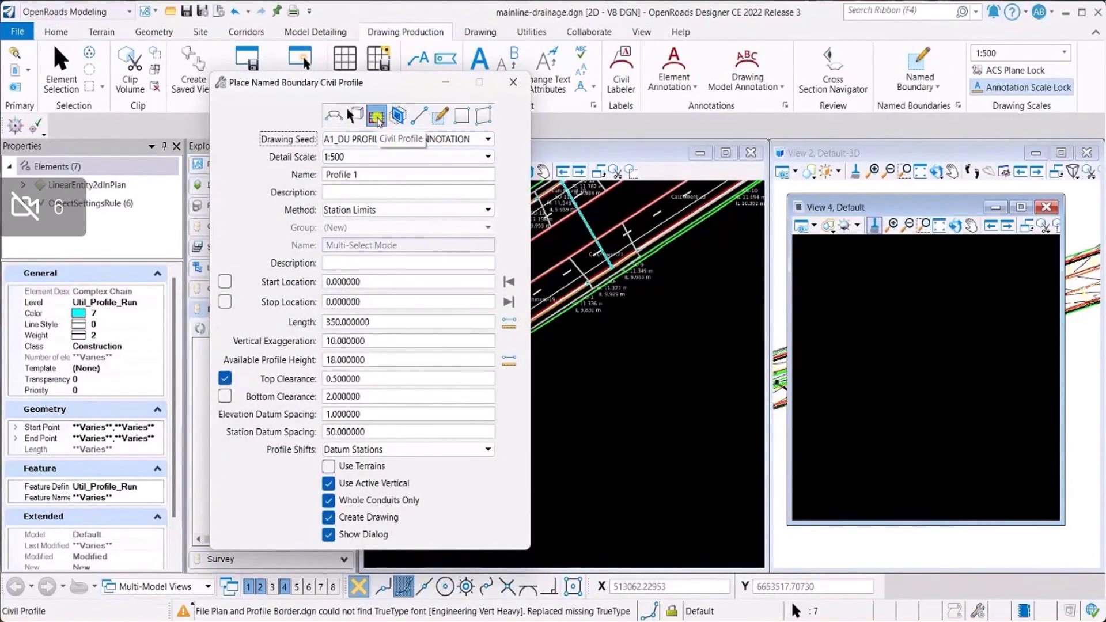
pyautogui.click(489, 140)
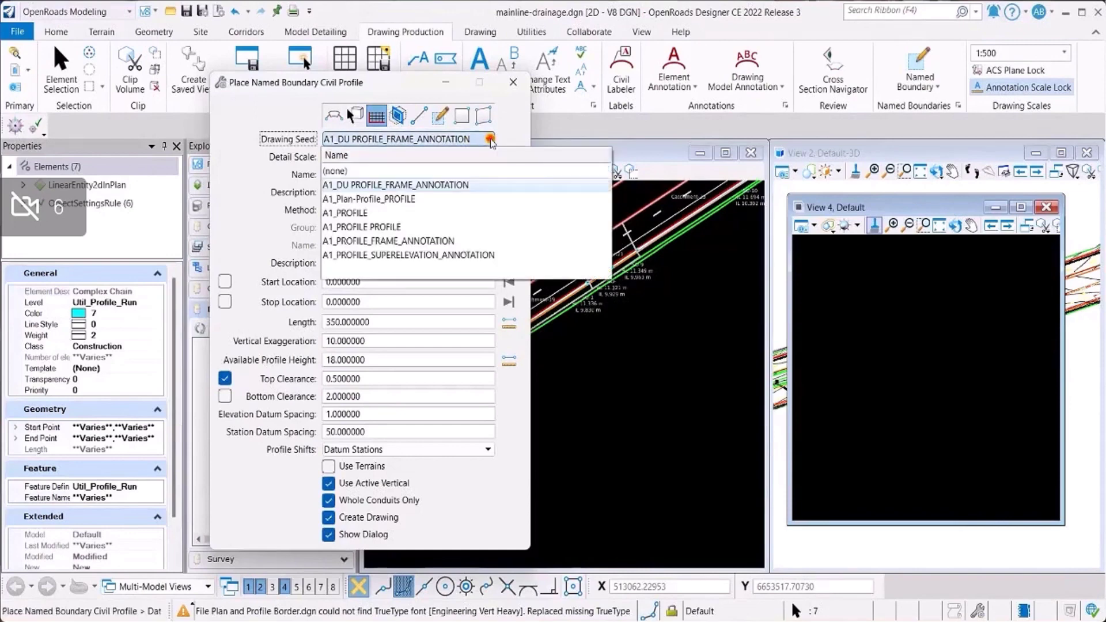
pyautogui.click(452, 184)
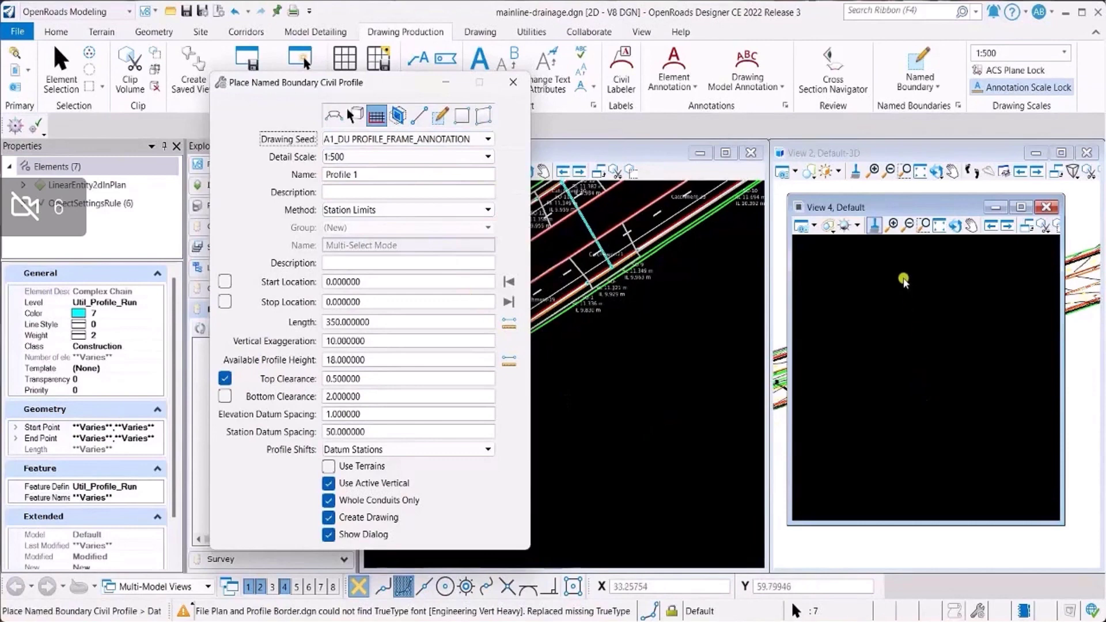
pyautogui.click(332, 468)
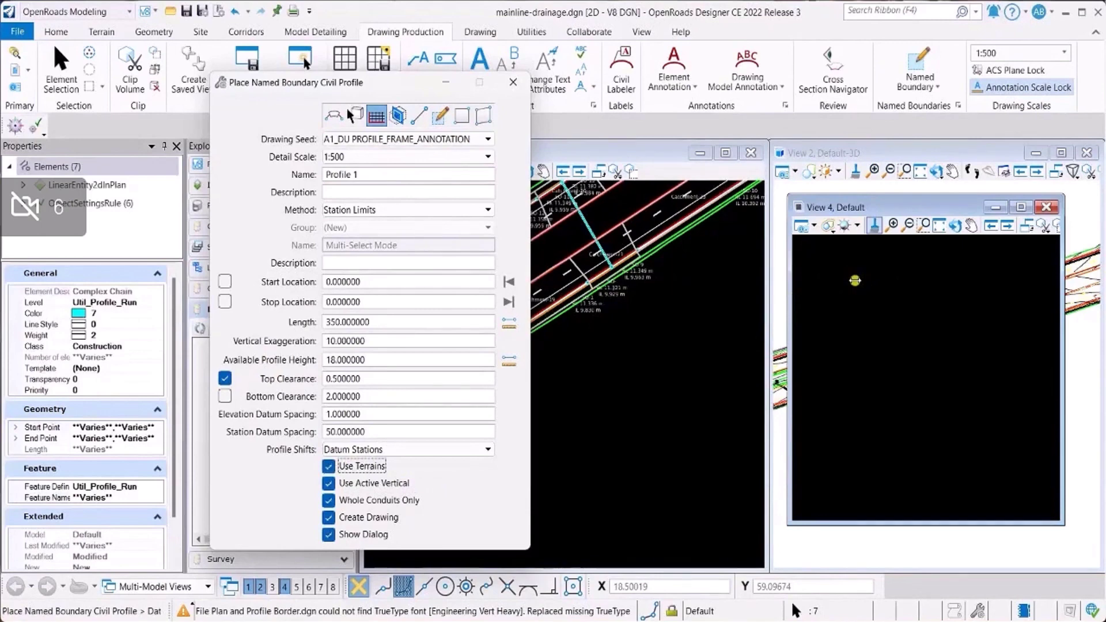
# Place the named boundaries for the selected profile runs using View 4 and create their profile drawings and sheets.
pyautogui.click(855, 280)
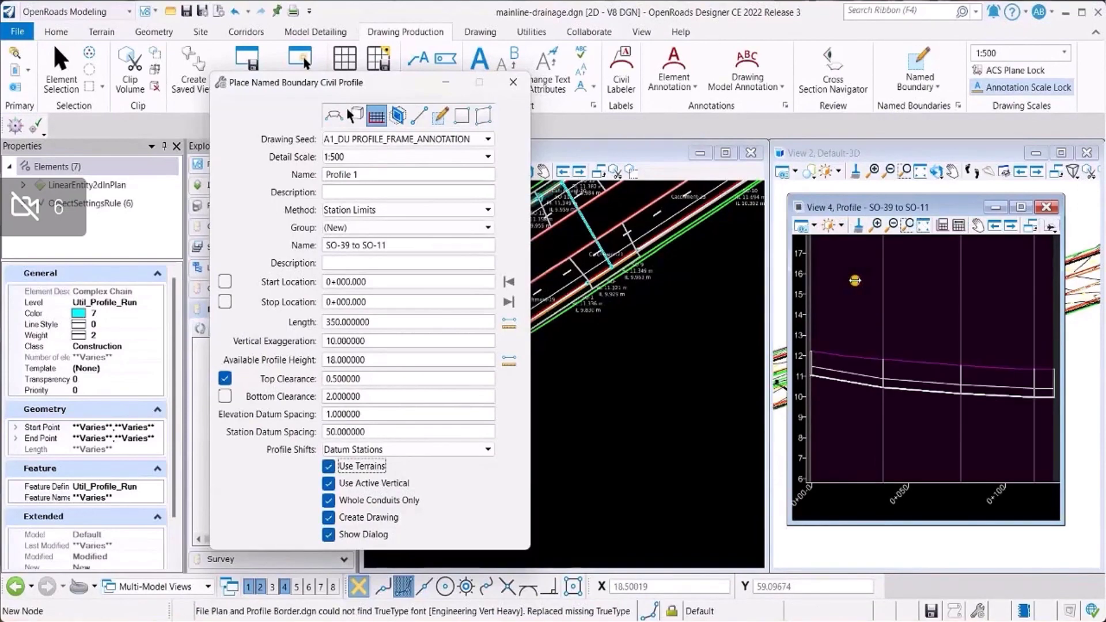
pyautogui.click(855, 281)
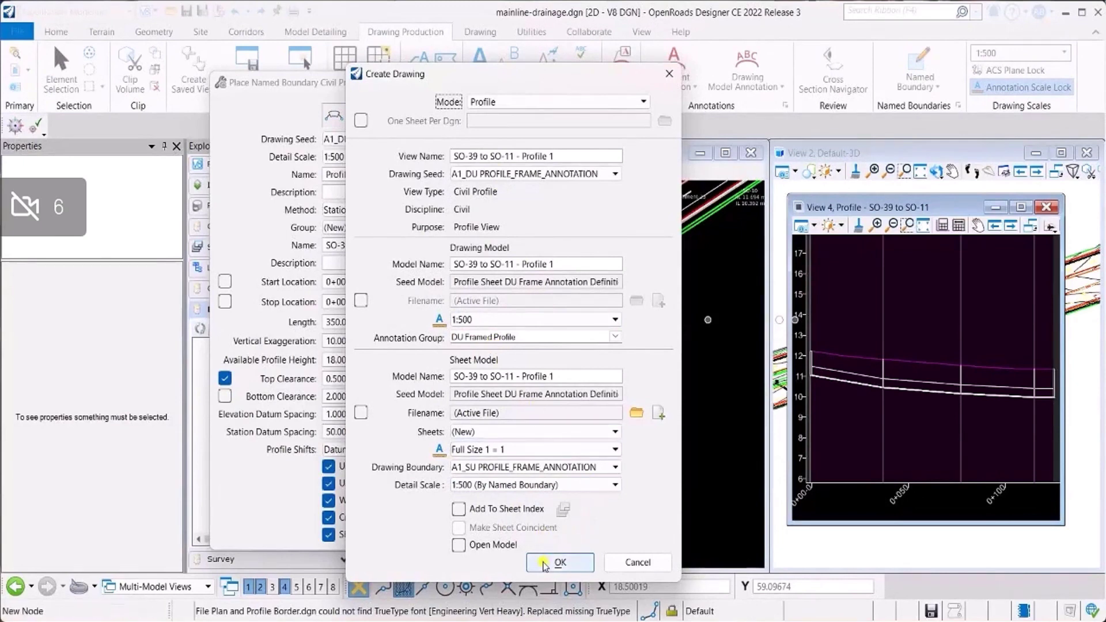
pyautogui.click(546, 563)
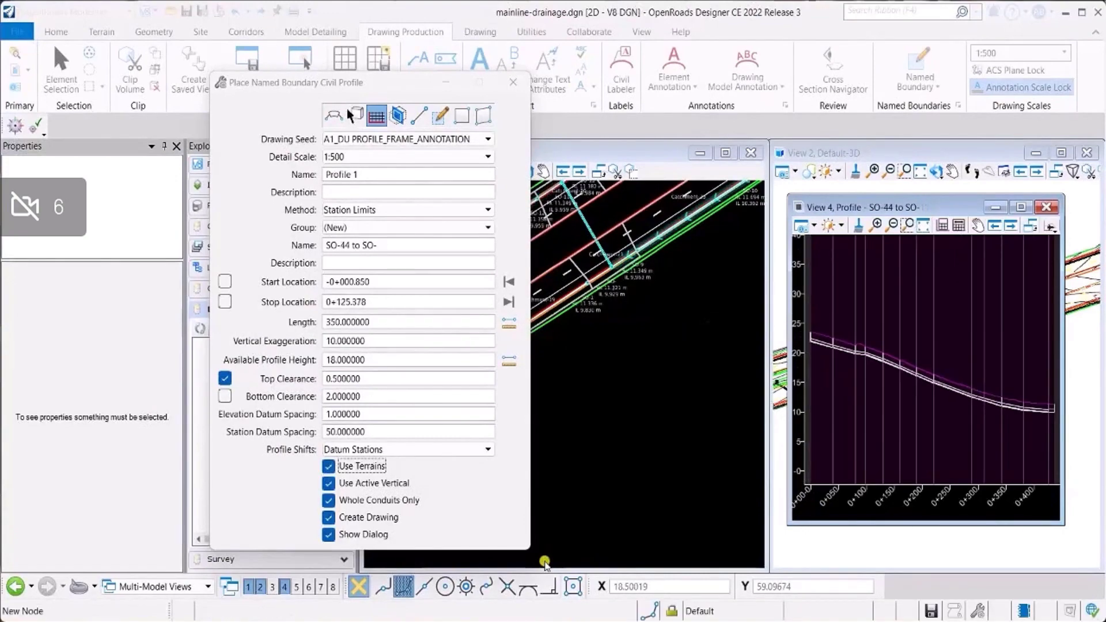
pyautogui.click(545, 563)
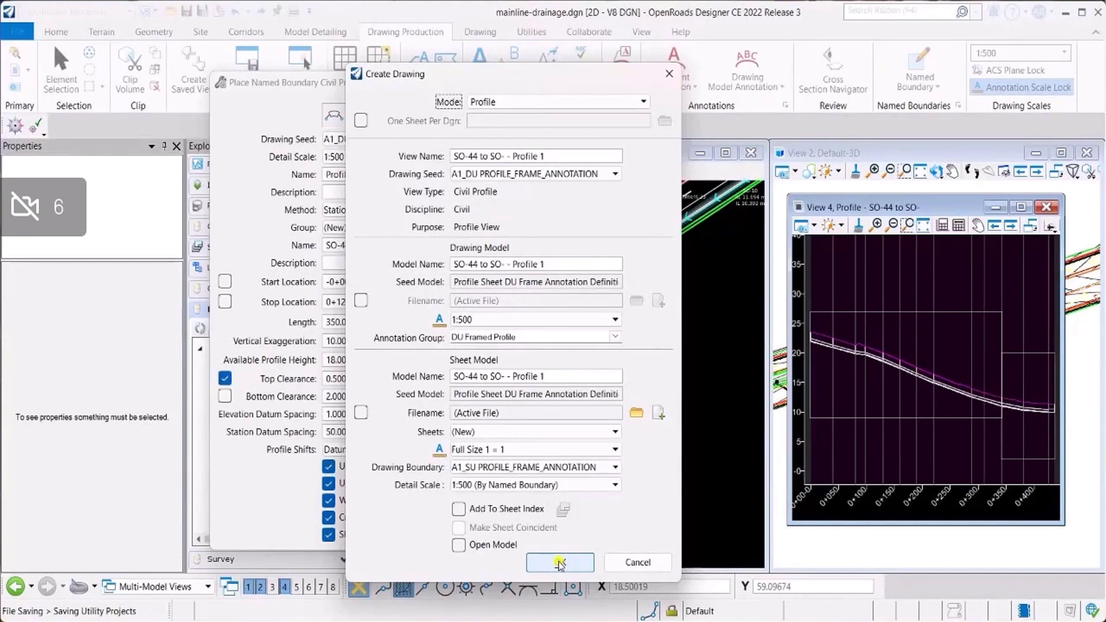
pyautogui.click(559, 562)
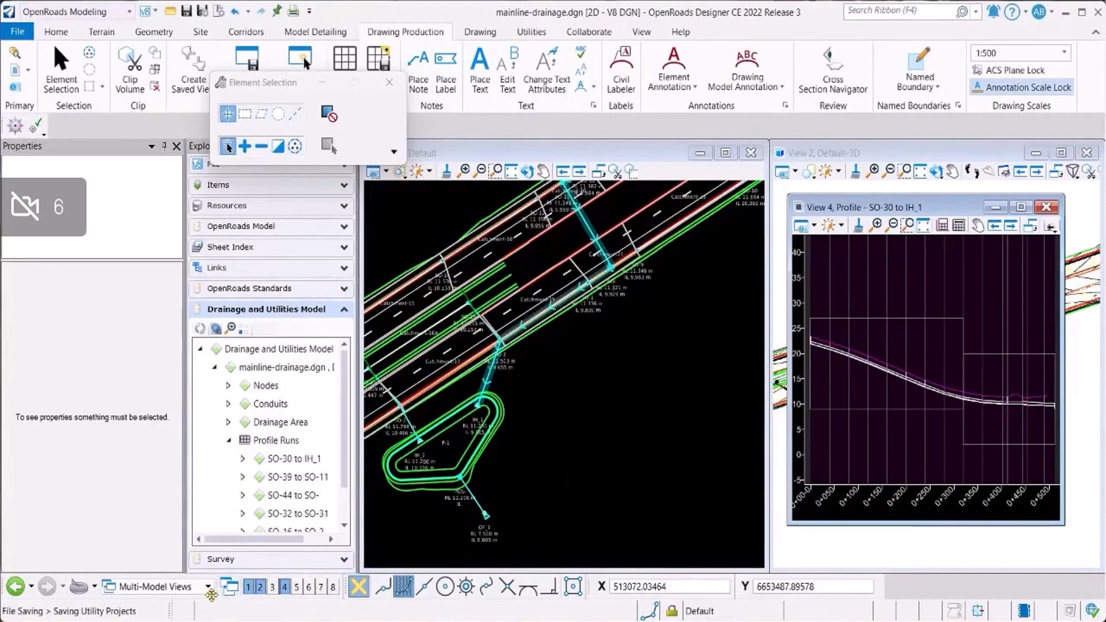
# Open the SO-30 to IH_1 - Profile 1 drawing model and examine the conduits and their labels up close.
pyautogui.click(208, 587)
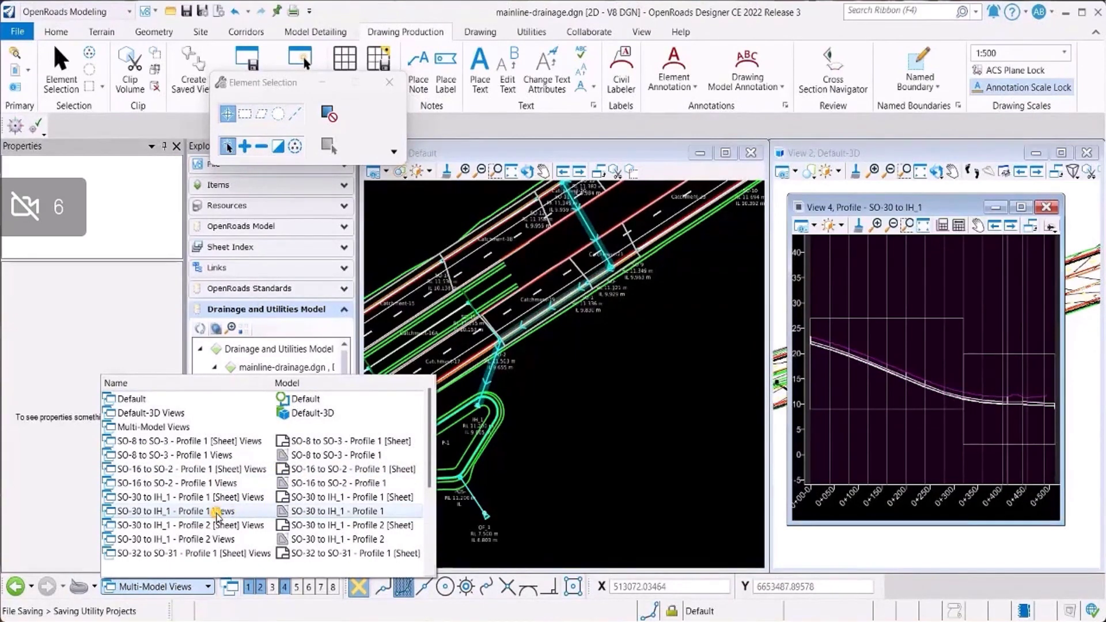
pyautogui.click(217, 512)
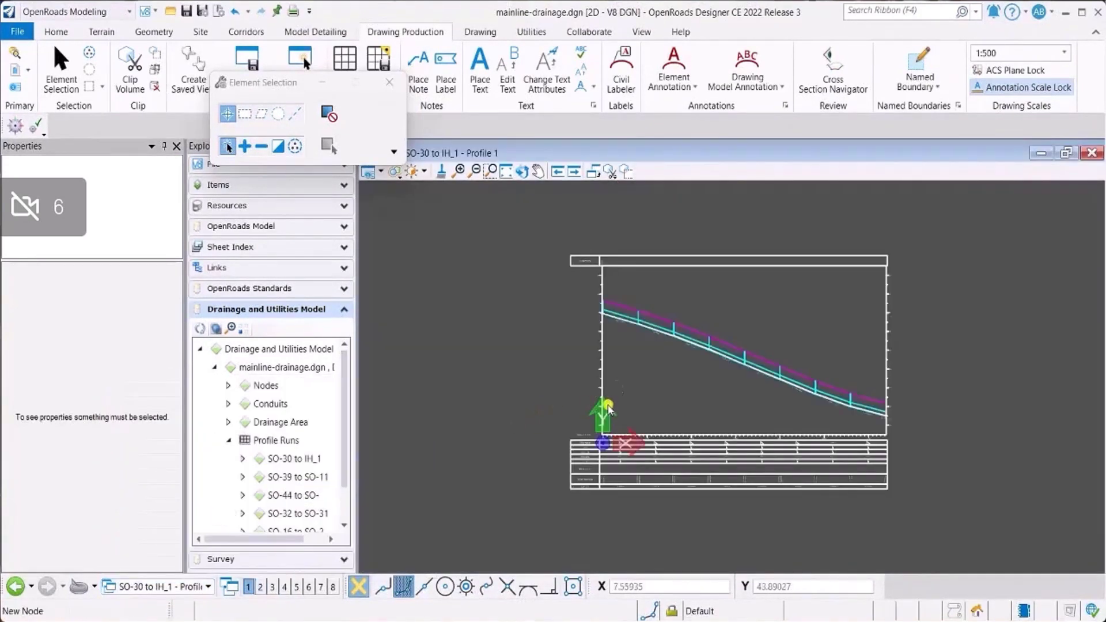
pyautogui.scroll(2, 649, 322)
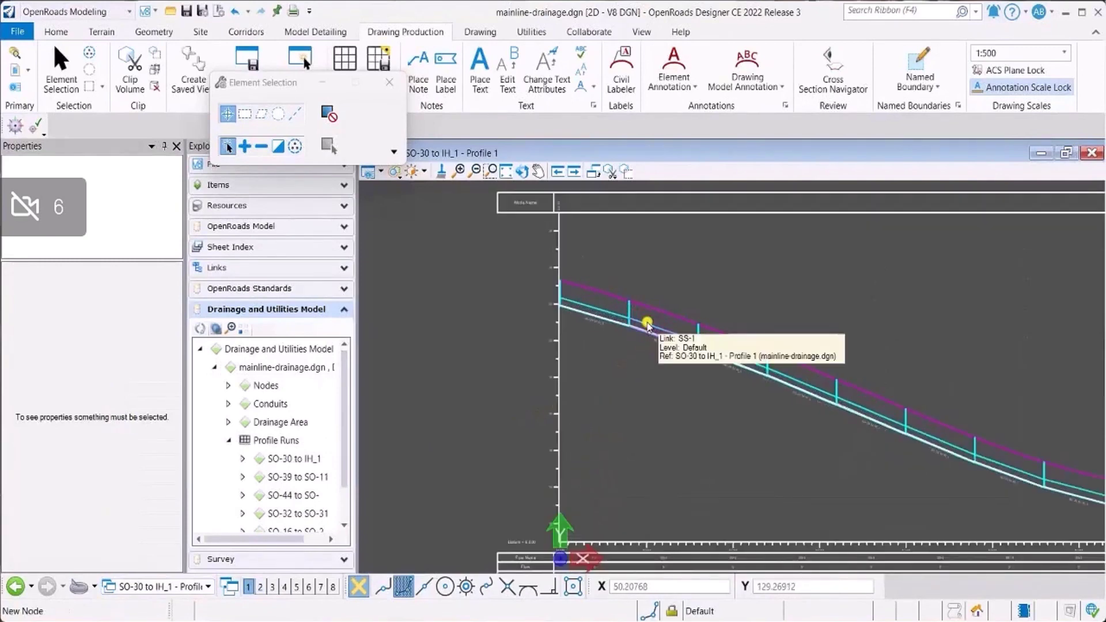
pyautogui.scroll(3, 648, 324)
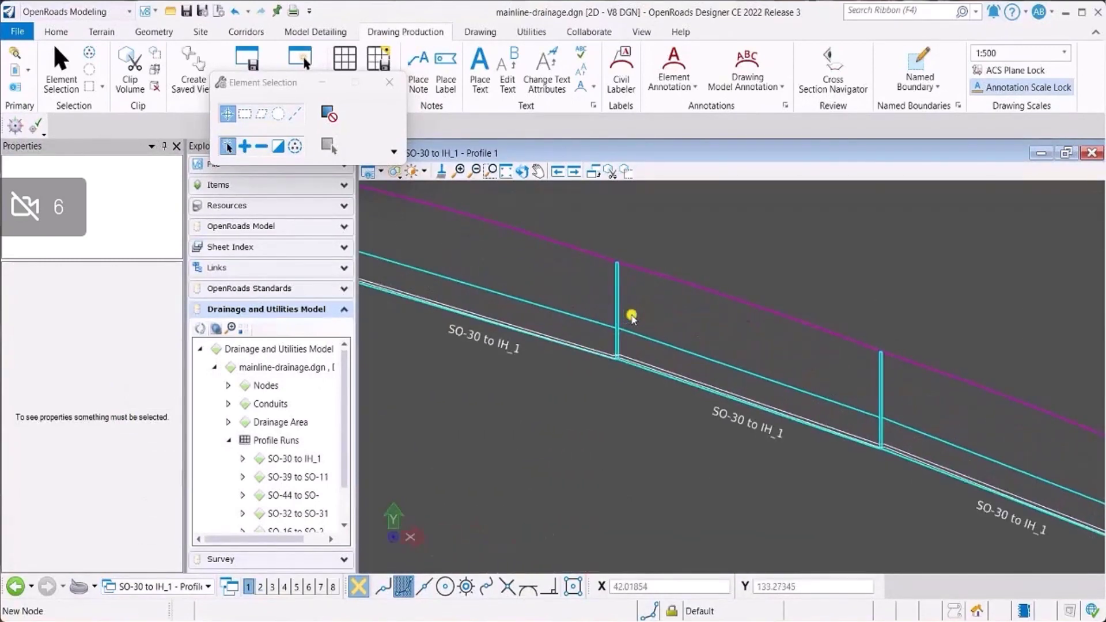
# Examine the annotation table beneath the SO-30 to IH_1 profile and the overall drawing frame.
pyautogui.scroll(-5, 632, 315)
pyautogui.scroll(3, 597, 504)
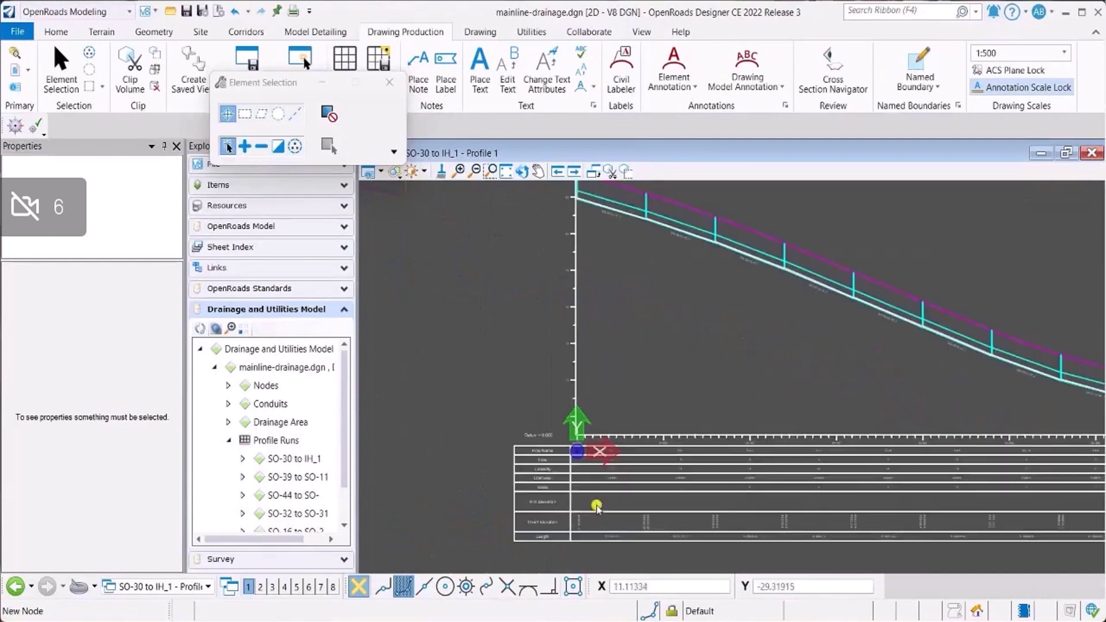
pyautogui.scroll(-4, 596, 506)
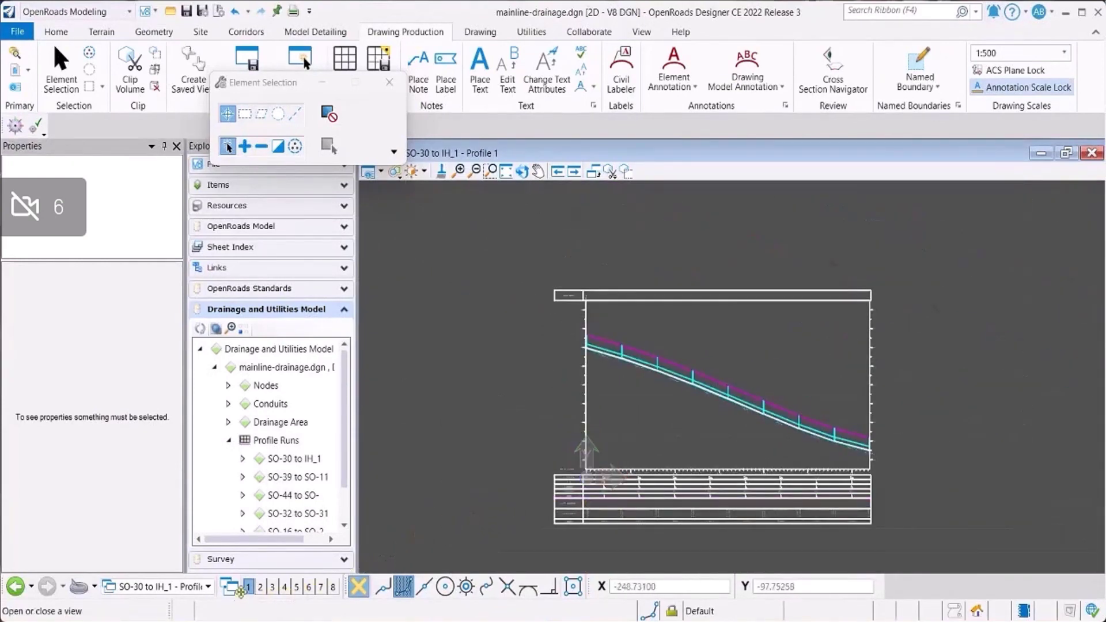
# Open the SO-30 to IH_1 - Profile 1 [Sheet] model and examine its pipe data table, title block and profile labels.
pyautogui.click(207, 588)
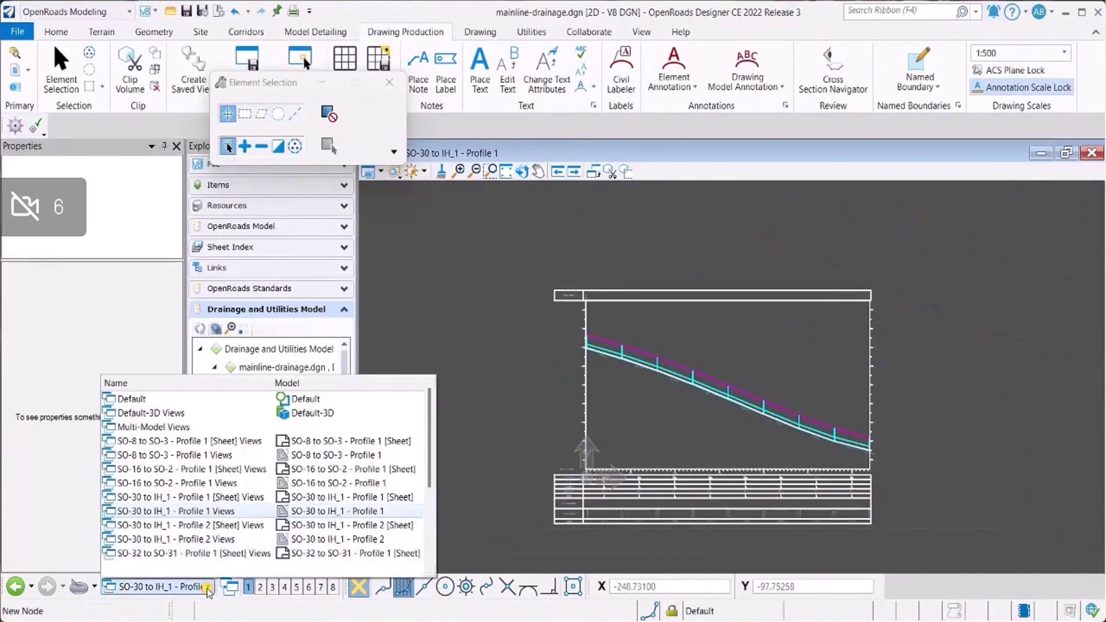
pyautogui.click(185, 498)
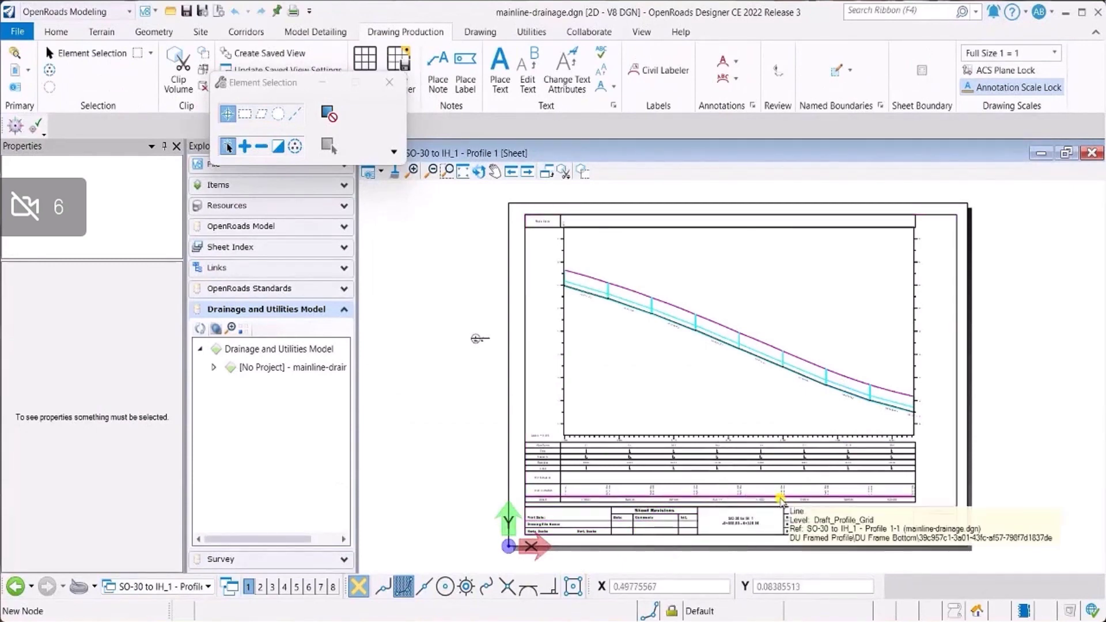
pyautogui.scroll(2, 780, 500)
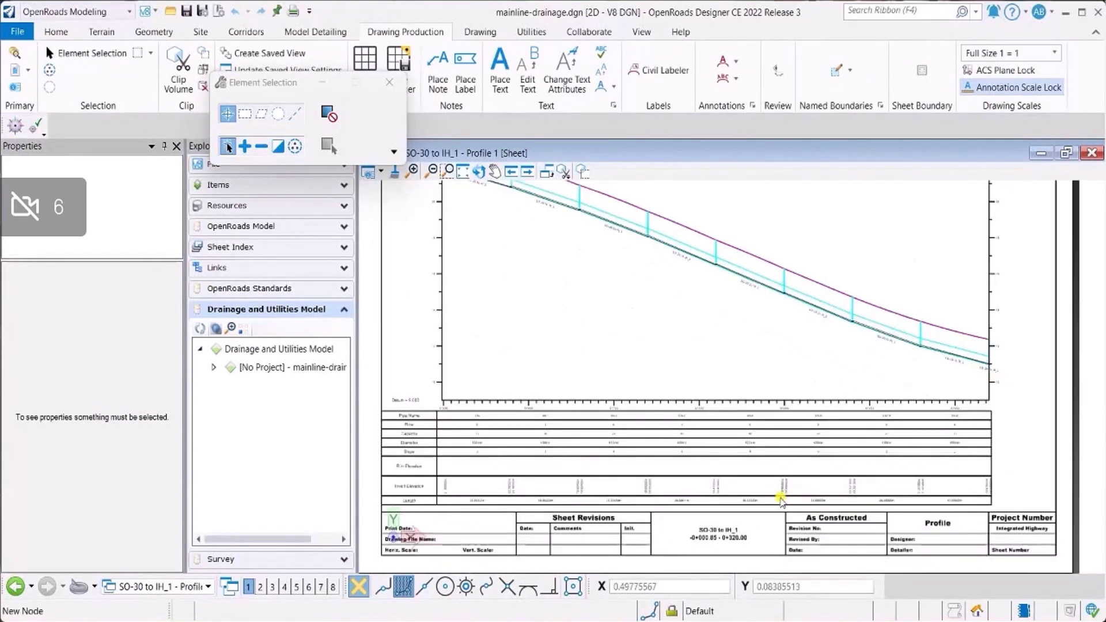
pyautogui.scroll(2, 465, 454)
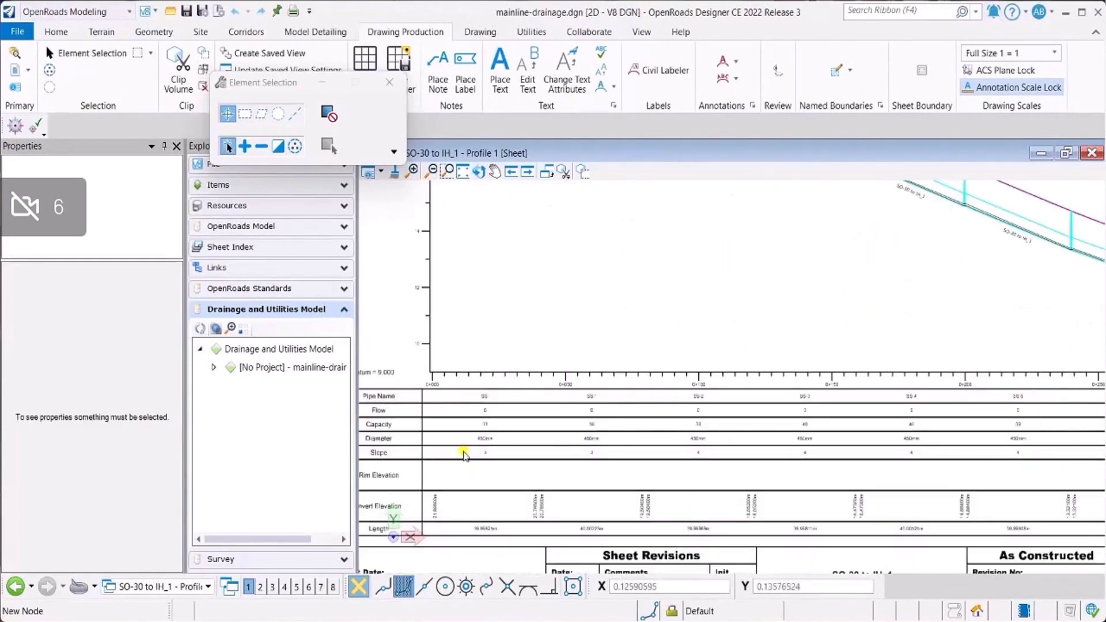
pyautogui.scroll(-2, 465, 454)
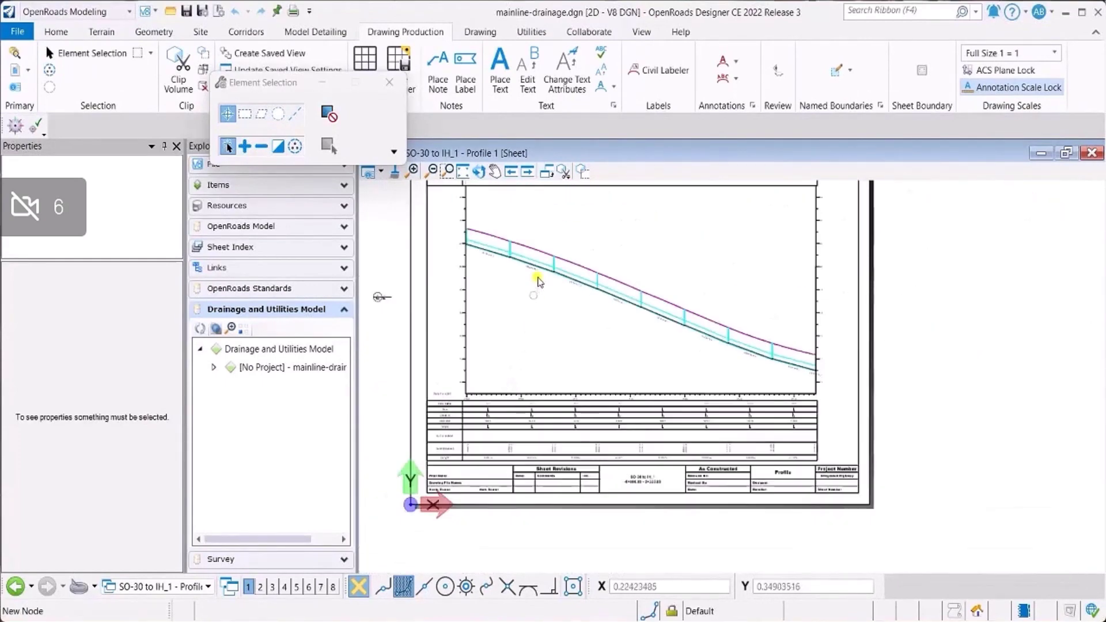
pyautogui.scroll(3, 538, 268)
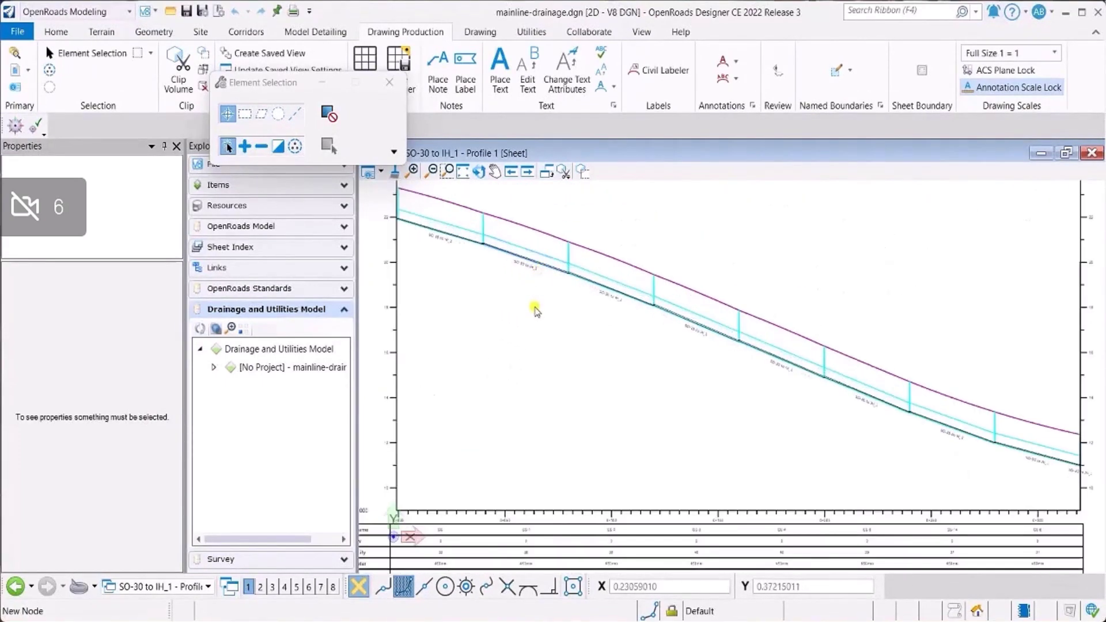